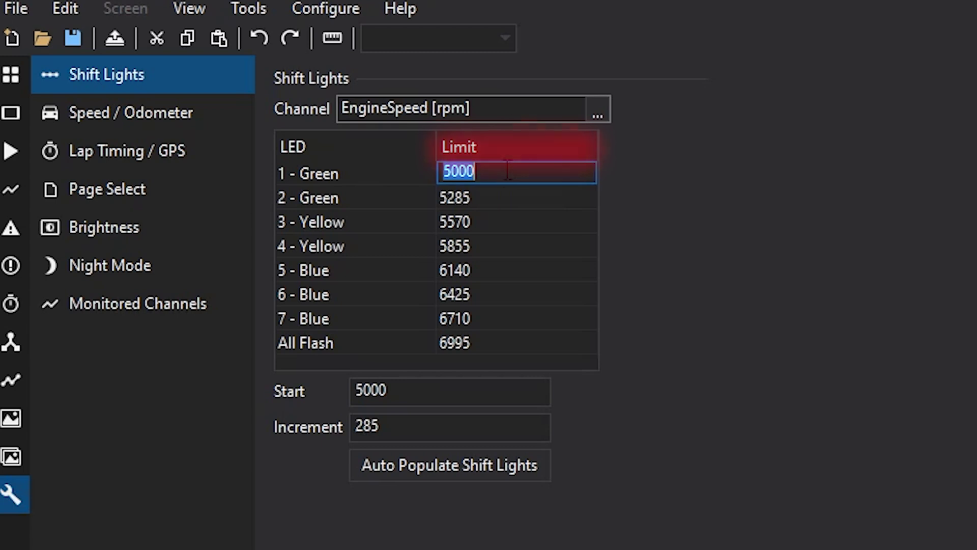
double_click(504, 202)
left_click(504, 228)
left_click(503, 227)
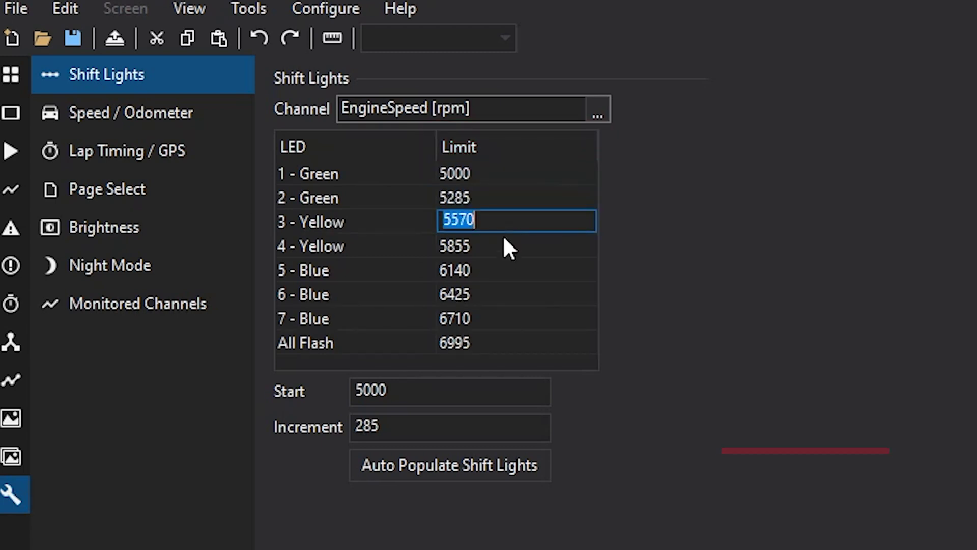
double_click(504, 246)
double_click(505, 270)
double_click(502, 342)
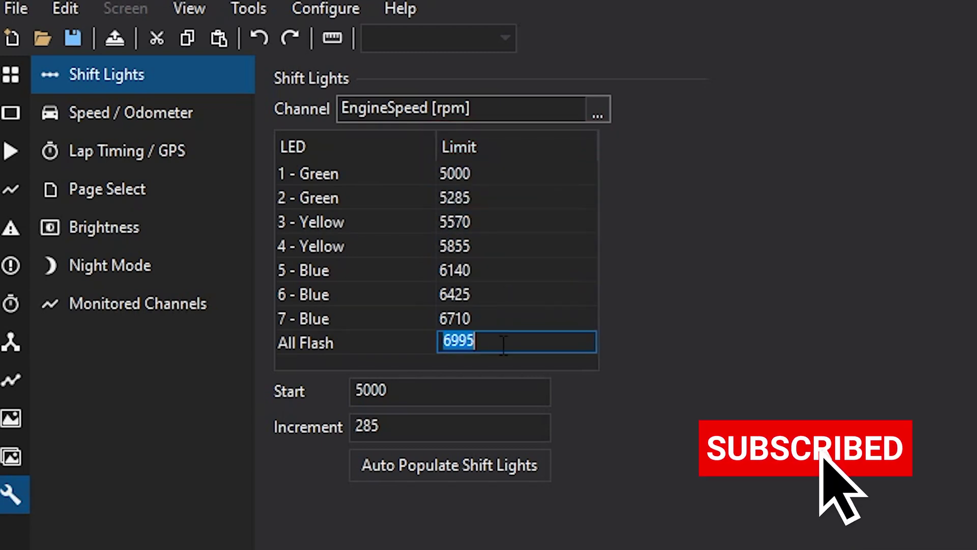
Set shift light Start to 6000 and Increment to 100, auto-populating LEDs 1–7 as 6000–6600.
left_click(475, 392)
double_click(477, 392)
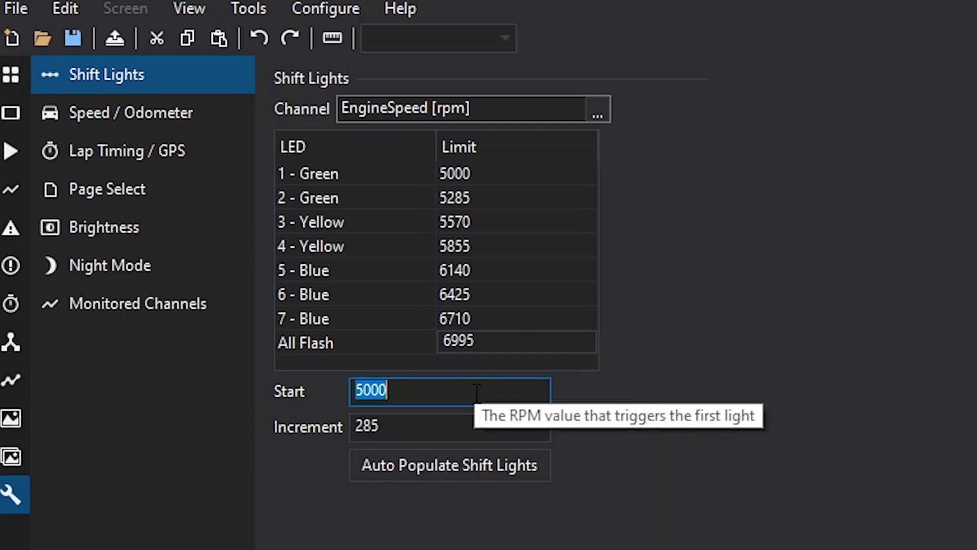
type("600")
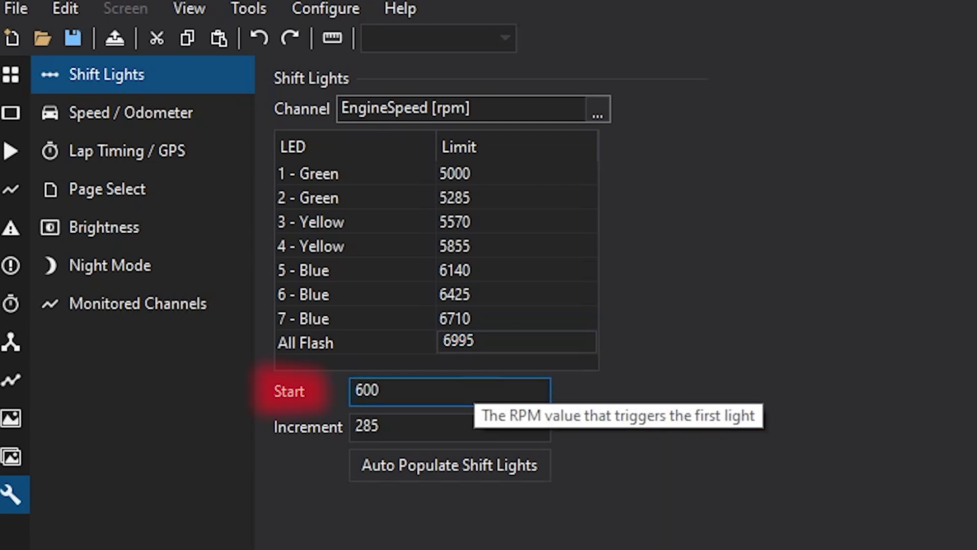
left_click(436, 419)
type("1")
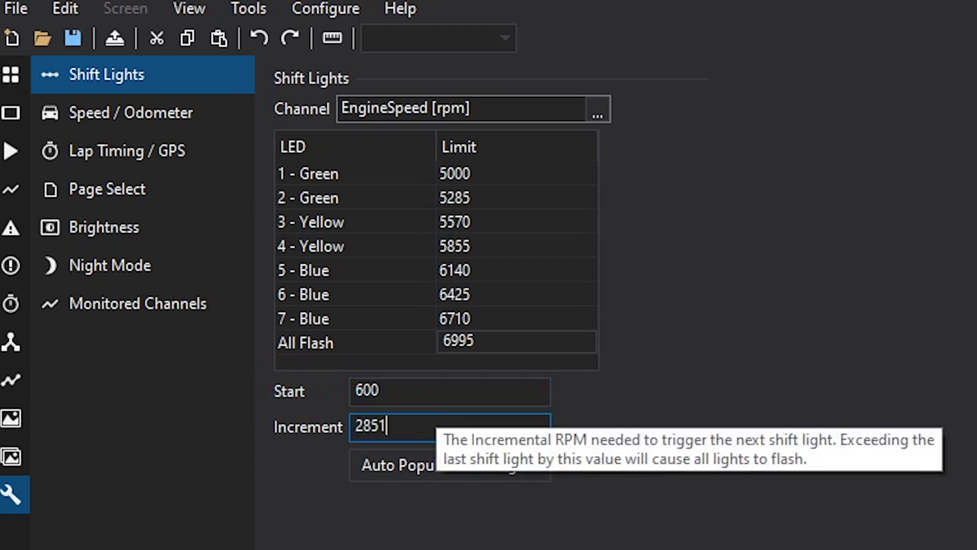
type("0")
key("Tab")
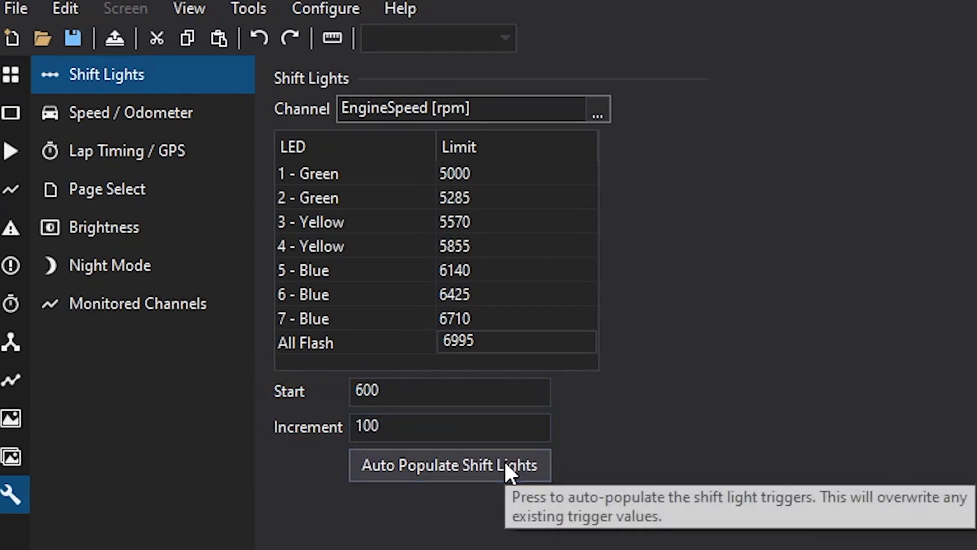
left_click(505, 462)
left_click(417, 383)
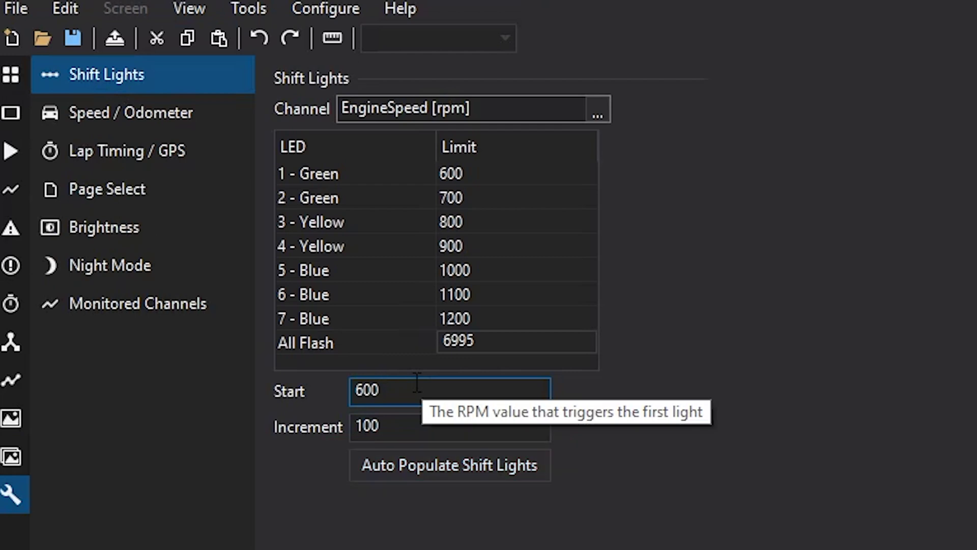
type("0")
left_click(474, 473)
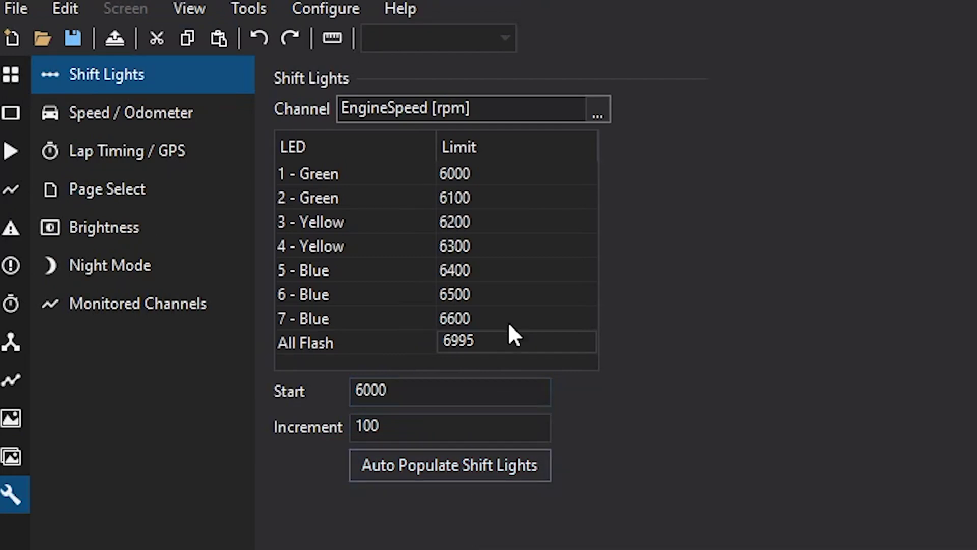
left_click(505, 336)
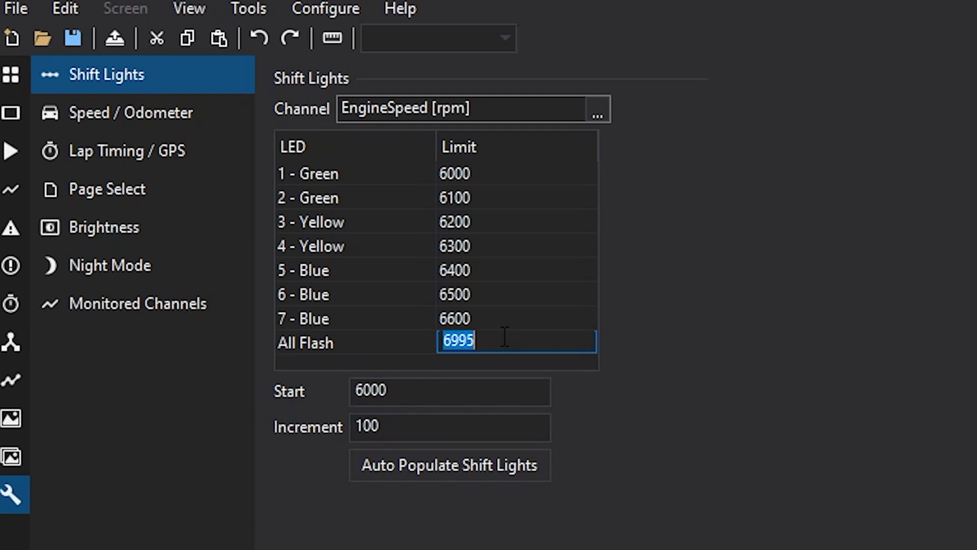
Set the All Flash limit to 6700 and the 1 - Green limit to 6001.
type("6700")
key("Return")
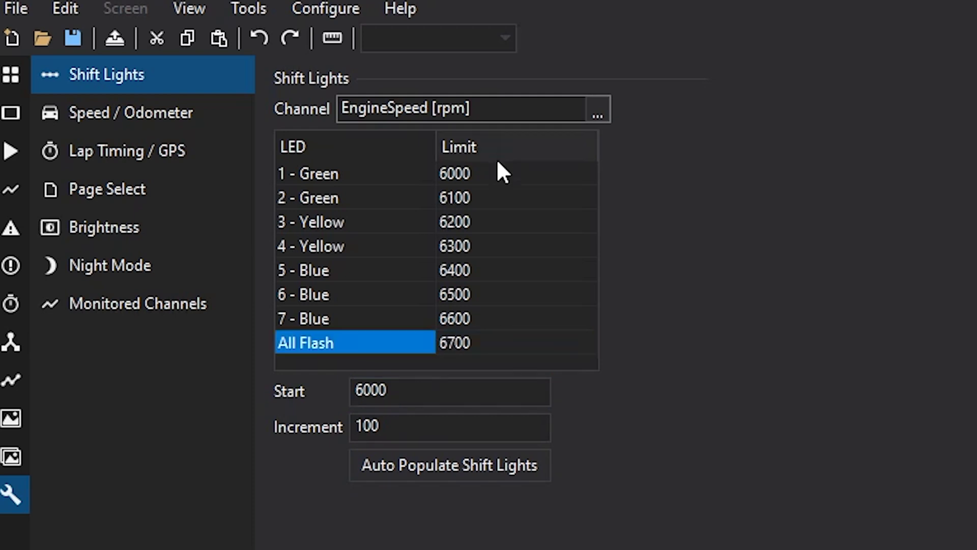
left_click(497, 171)
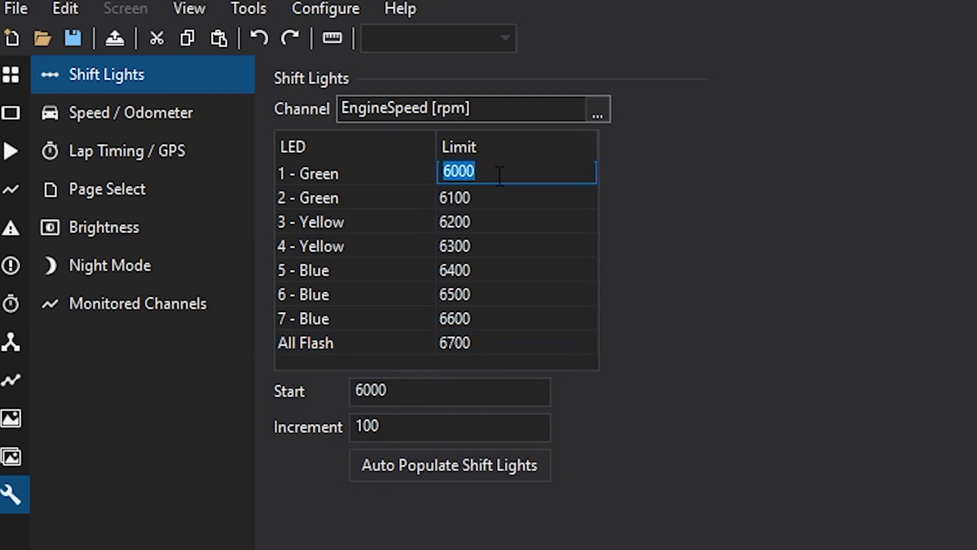
type("6001")
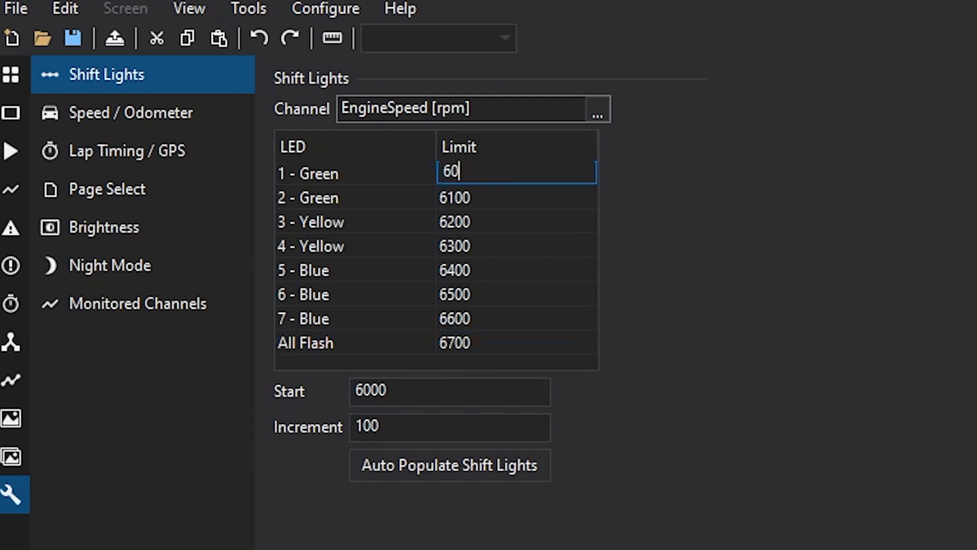
Enter 10000 for the 7 - Blue limit and 100000 for All Flash, then show Speed / Odometer.
left_click(493, 196)
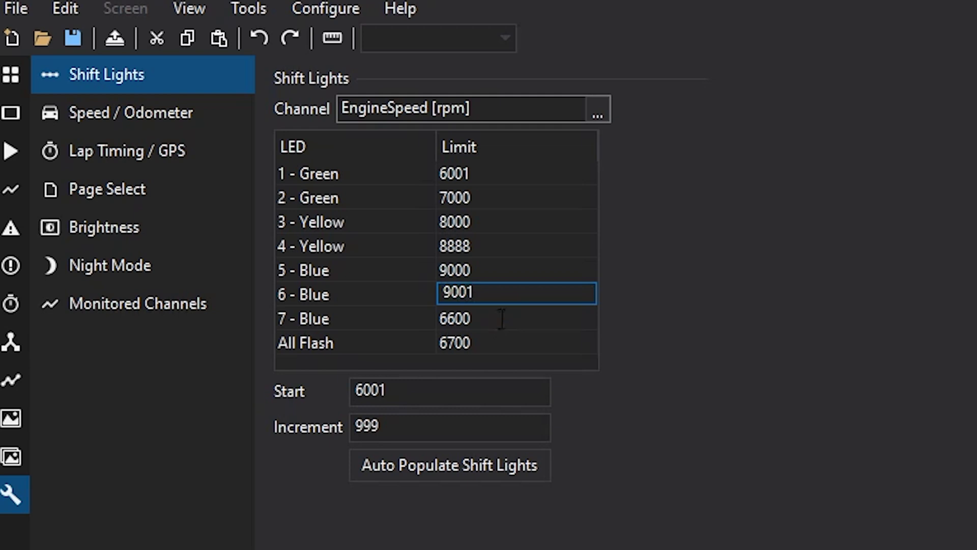
left_click(502, 320)
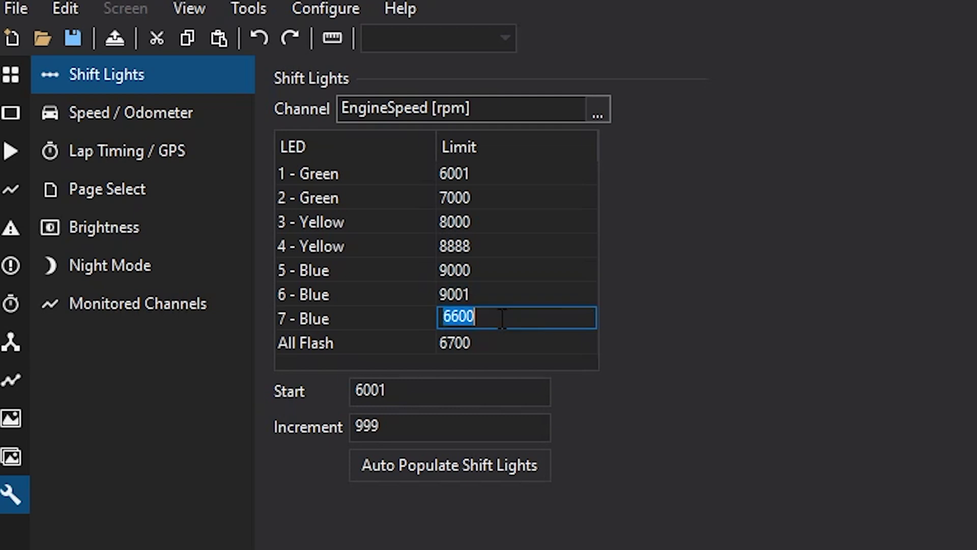
type("10000")
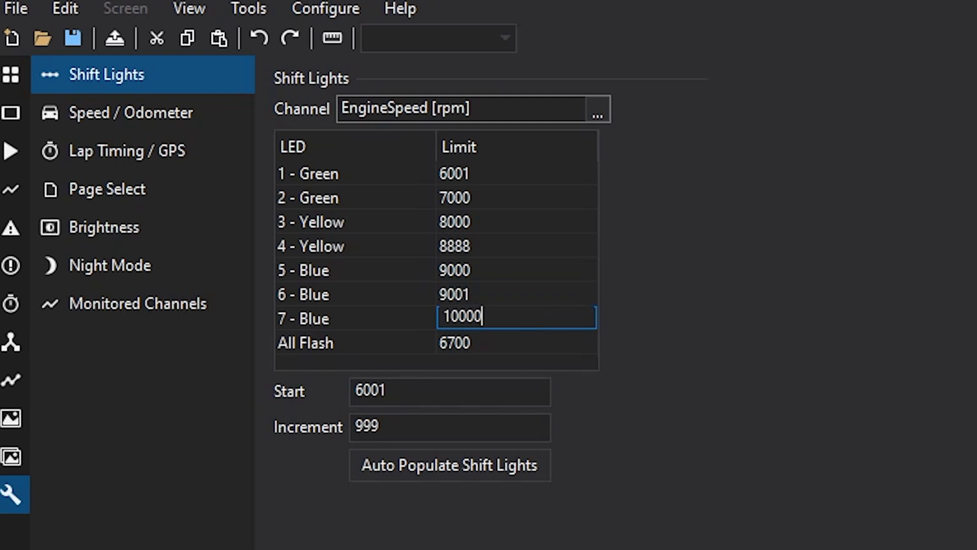
key("Return")
left_click(503, 342)
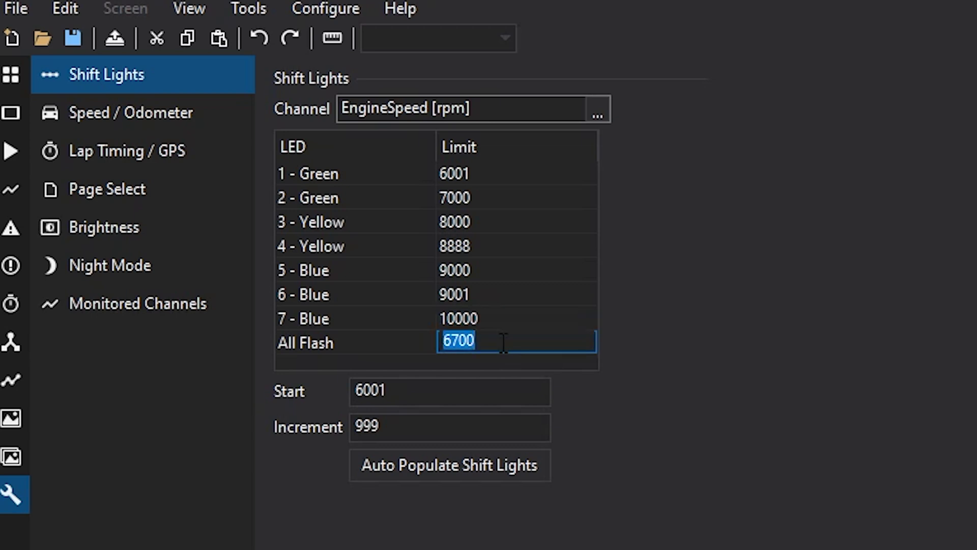
type("100000")
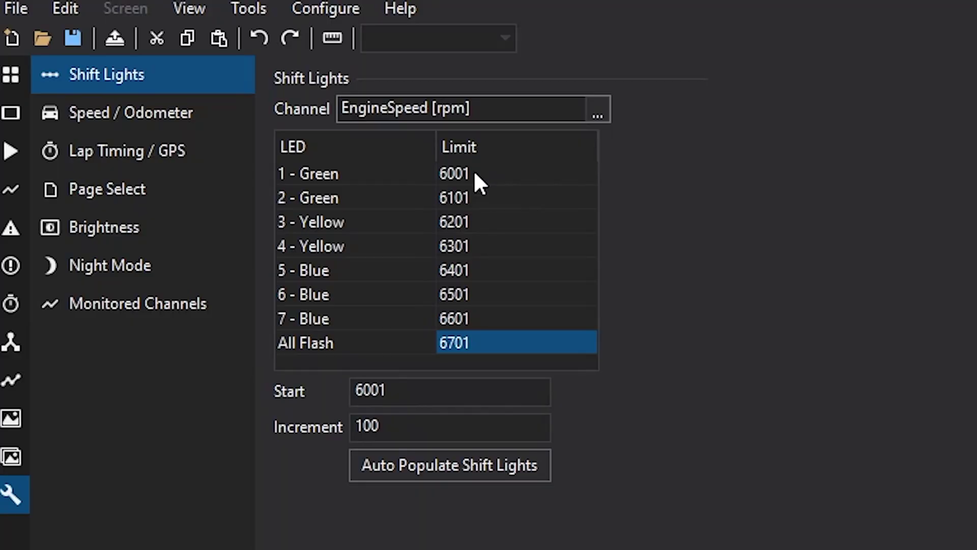
left_click(188, 112)
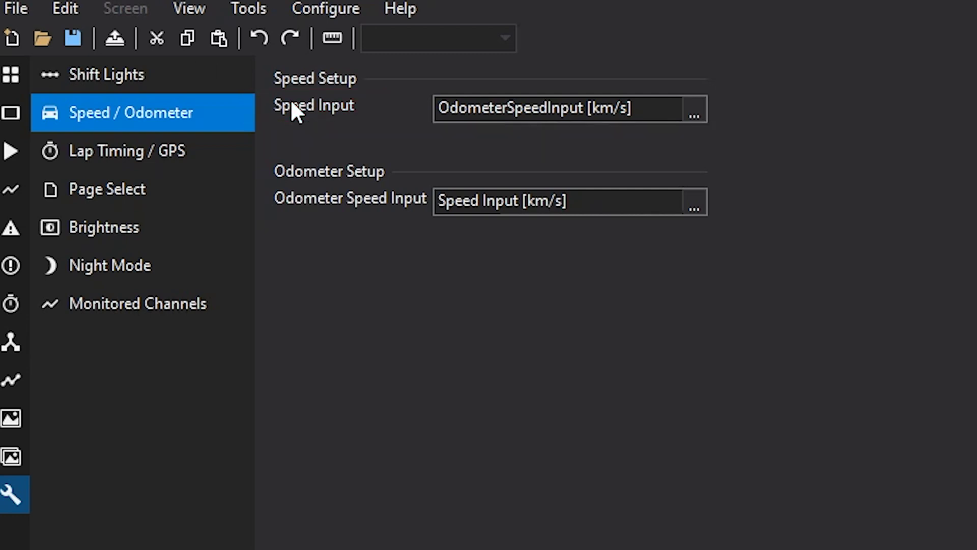
mouse_move(311, 209)
left_click(175, 152)
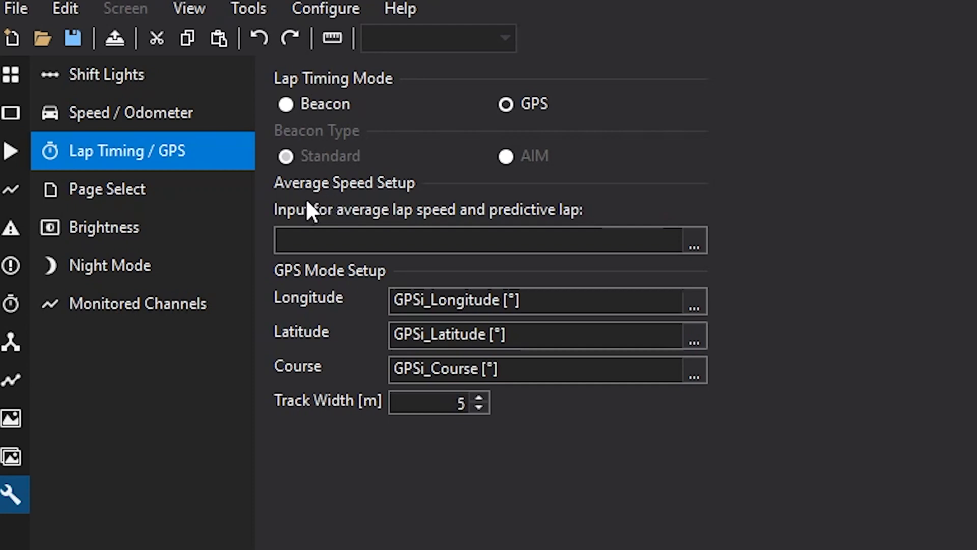
Choose GPSi_Speed [mph] as the channel for average lap speed and predictive lap.
mouse_move(279, 206)
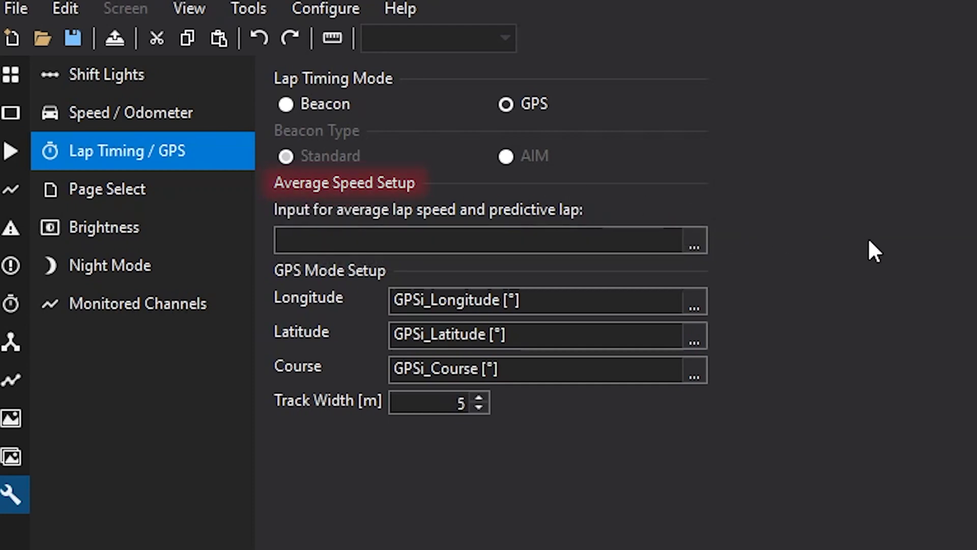
left_click(703, 240)
left_click(418, 311)
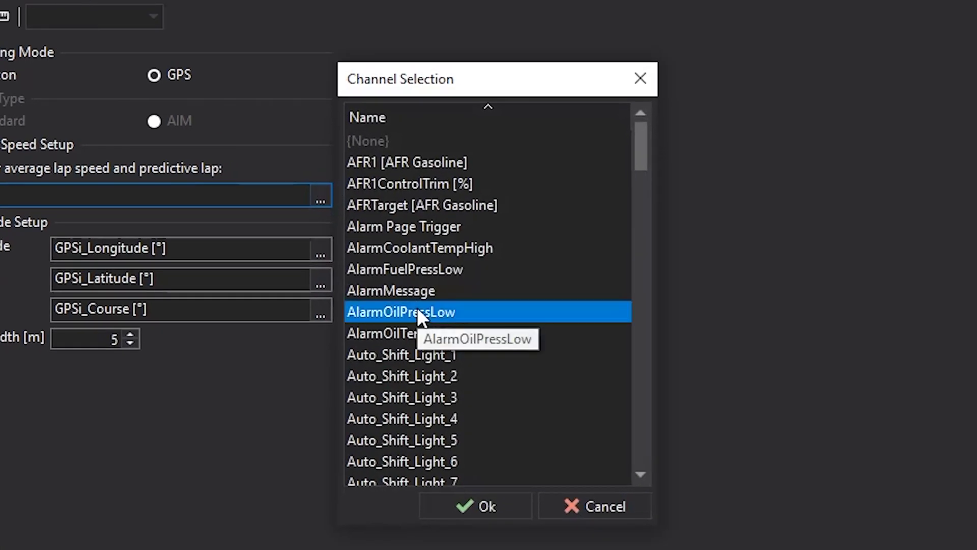
type("gps")
key("Down")
key("Down")
key("Down")
key("Down")
key("Down")
key("Down")
key("Down")
key("Down")
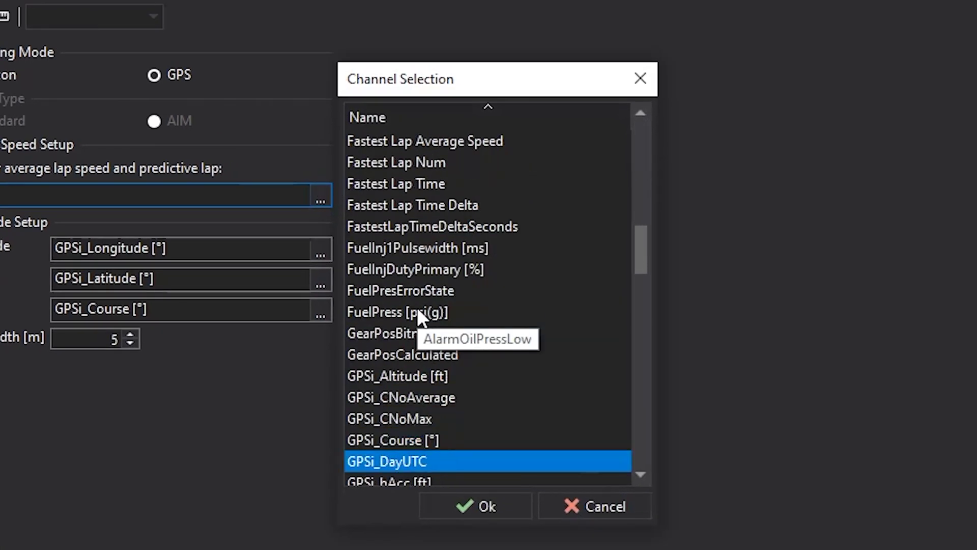
key("Down")
key("Down")
key("Down")
key("Down")
key("Down")
key("Down")
key("Down")
key("Down")
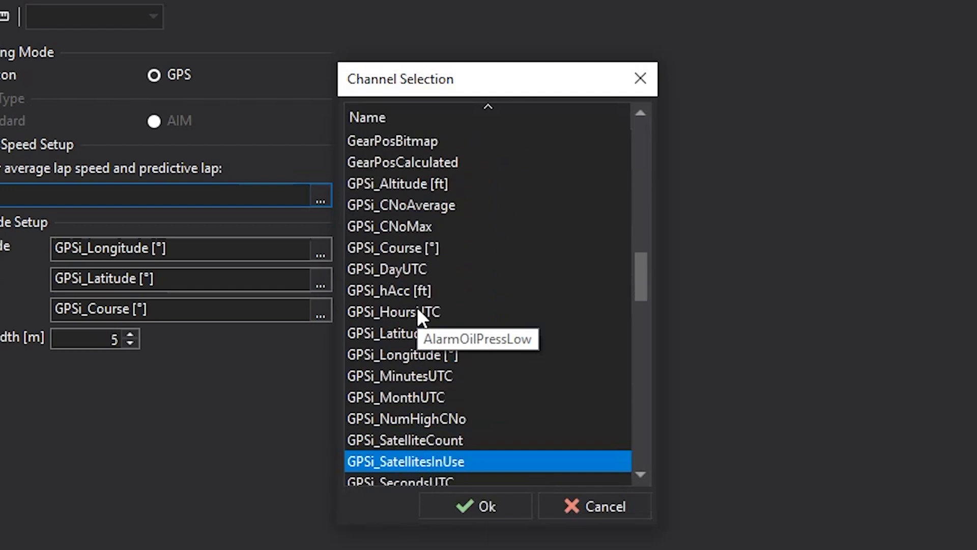
key("Up")
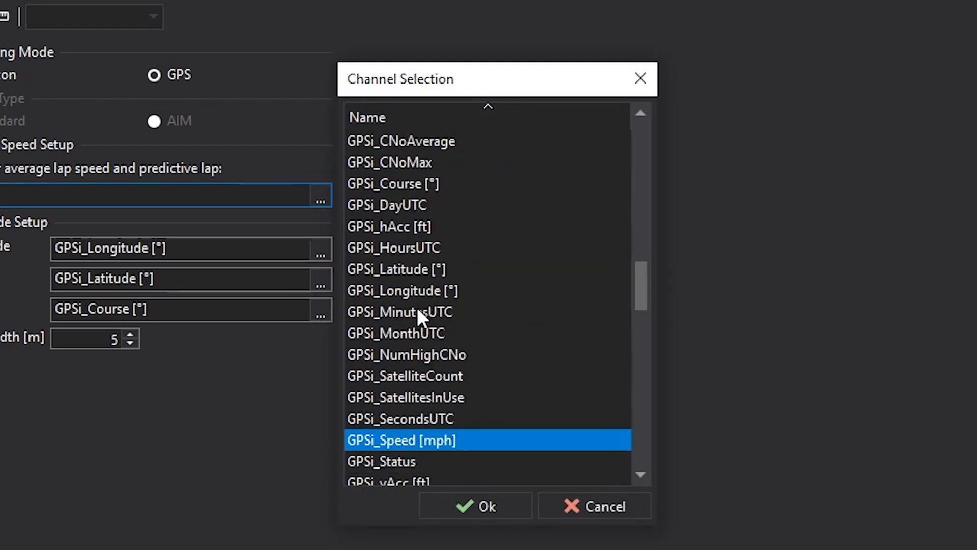
left_click(490, 508)
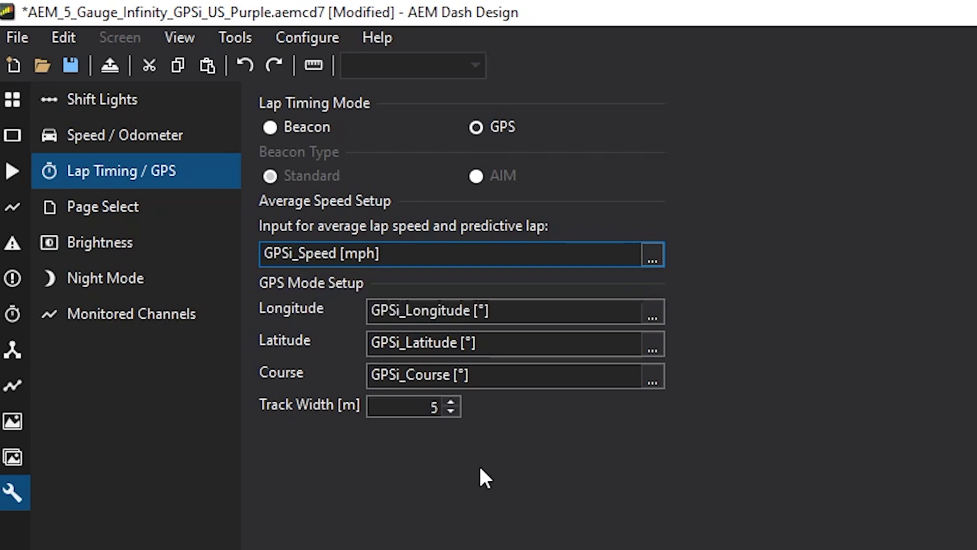
mouse_move(339, 412)
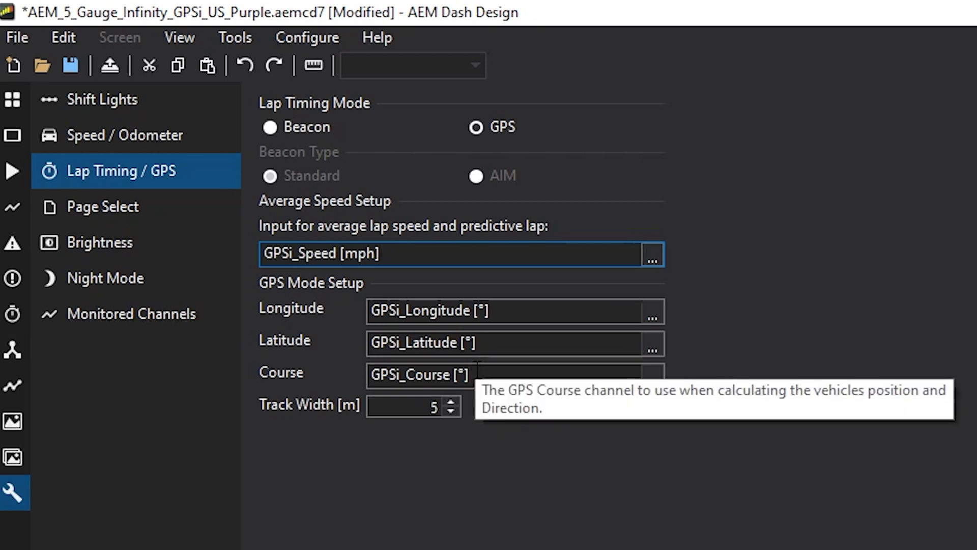
Set Track Width to 20 m and show the Page Select settings.
left_click(435, 407)
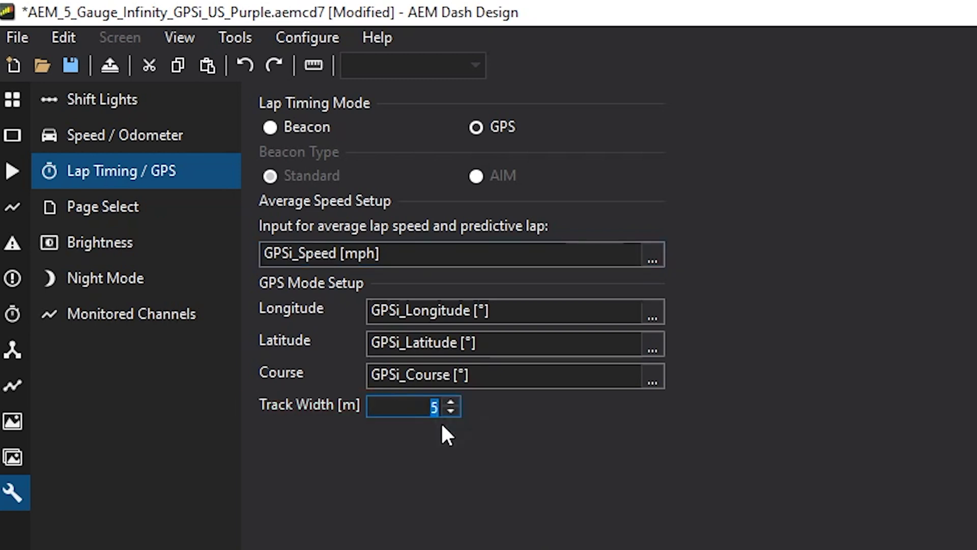
type("20")
left_click(162, 206)
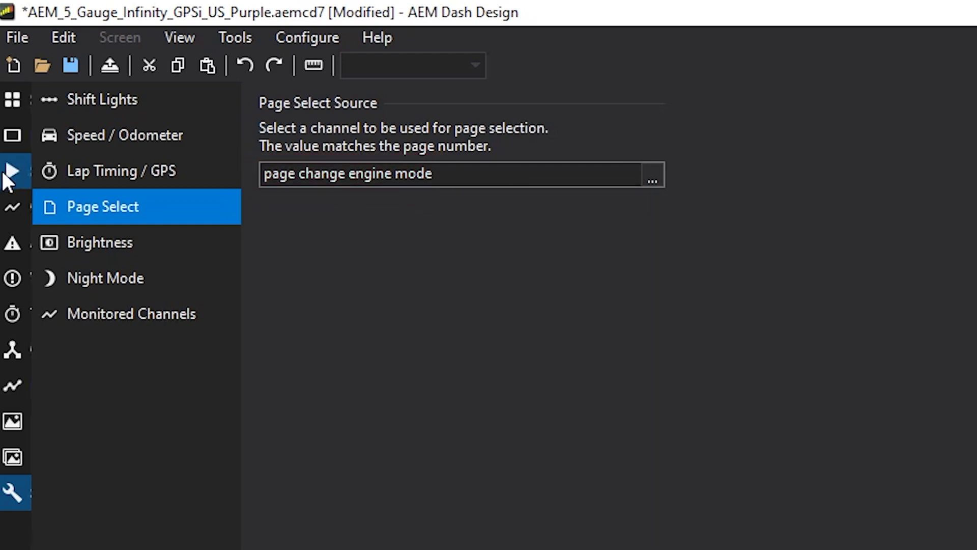
Open the Channels editor showing EngineModeSwitchStatus with values 1–10 as Mode 1–10.
left_click(23, 214)
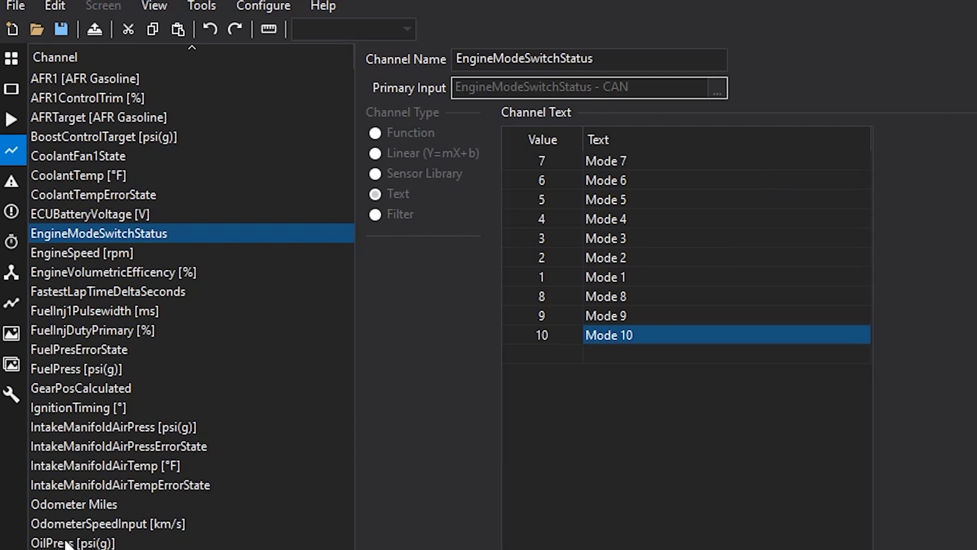
Display the 'page change engine mode' function table mapping modes 1–10 onto pages 1–4.
left_click(94, 413)
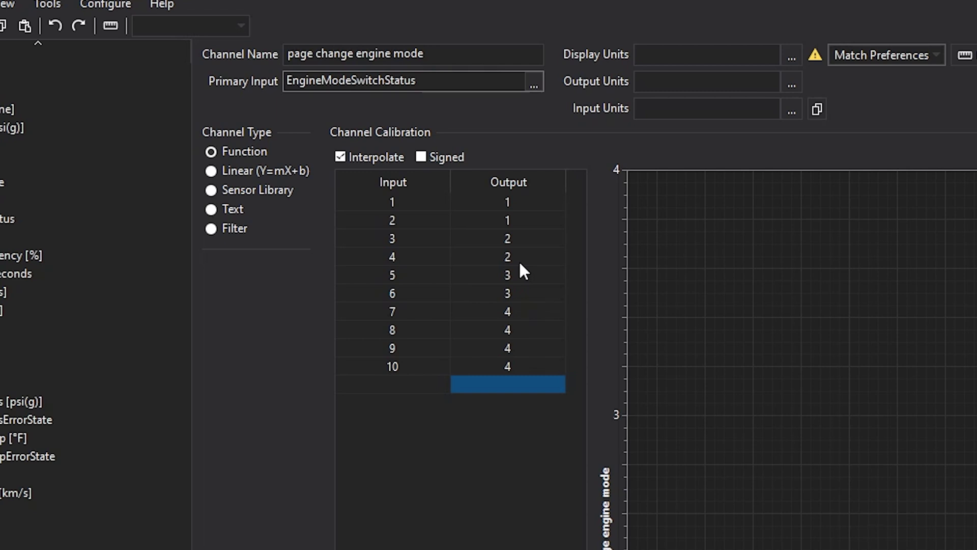
Run the dash simulator and cycle through its pages back to the main gauge page.
left_click(18, 125)
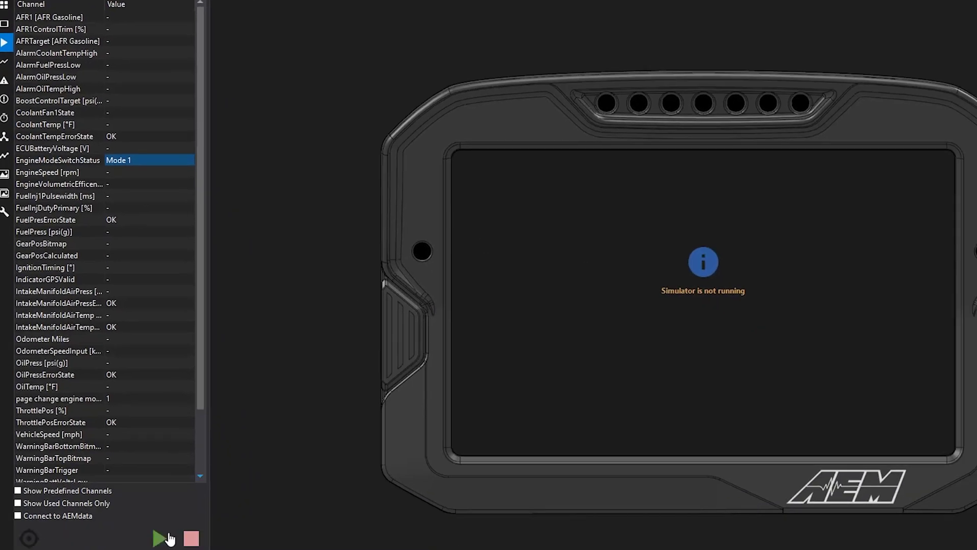
left_click(159, 538)
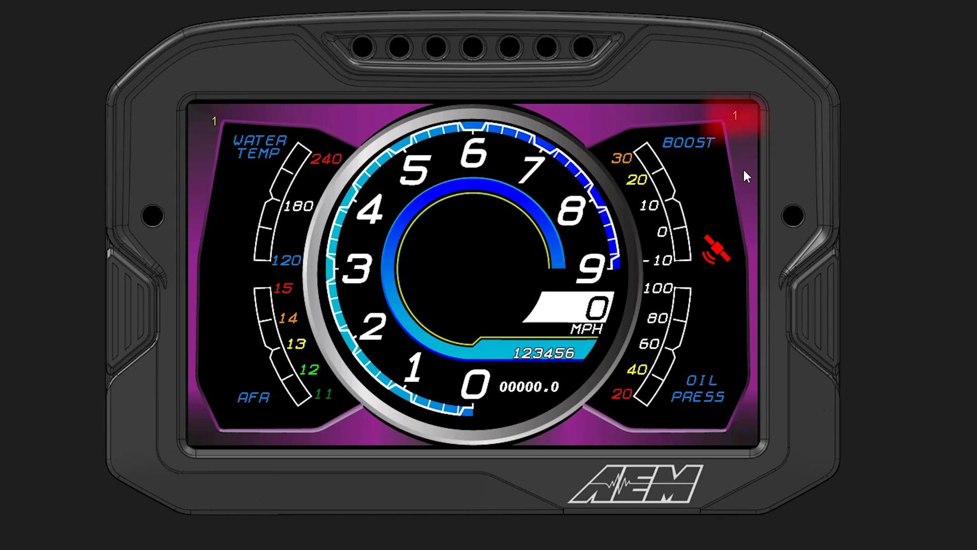
left_click(145, 311)
left_click(146, 312)
left_click(146, 311)
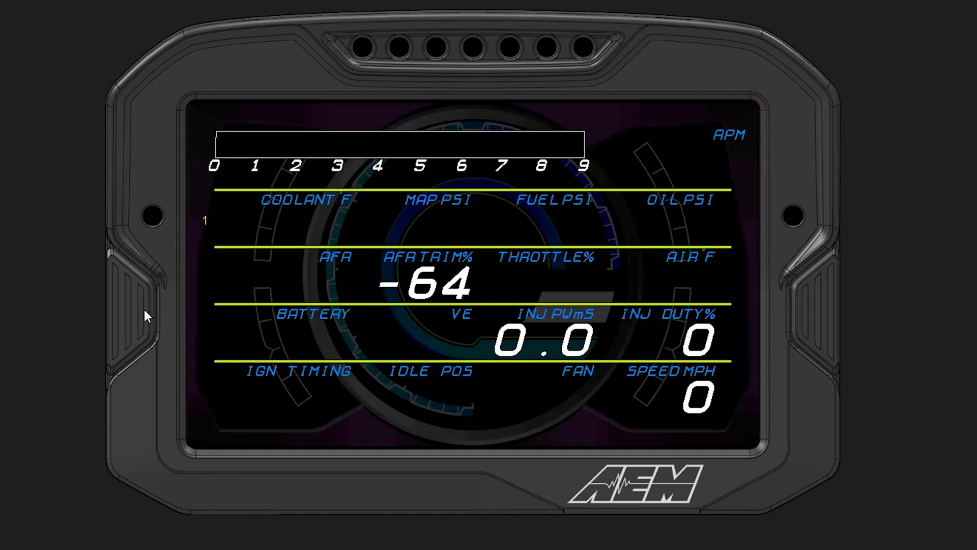
left_click(144, 311)
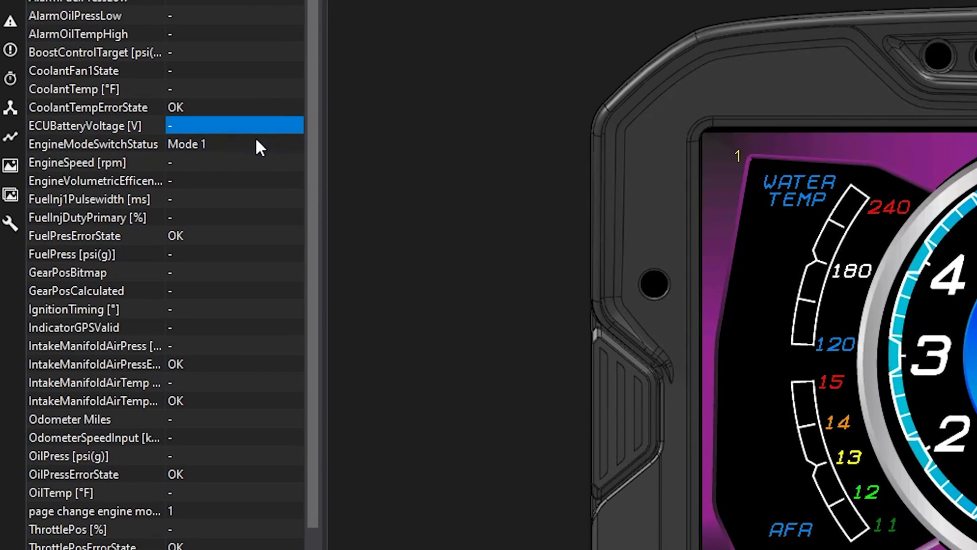
Open the dropdown of simulated EngineModeSwitchStatus values.
left_click(256, 145)
left_click(255, 144)
left_click(256, 143)
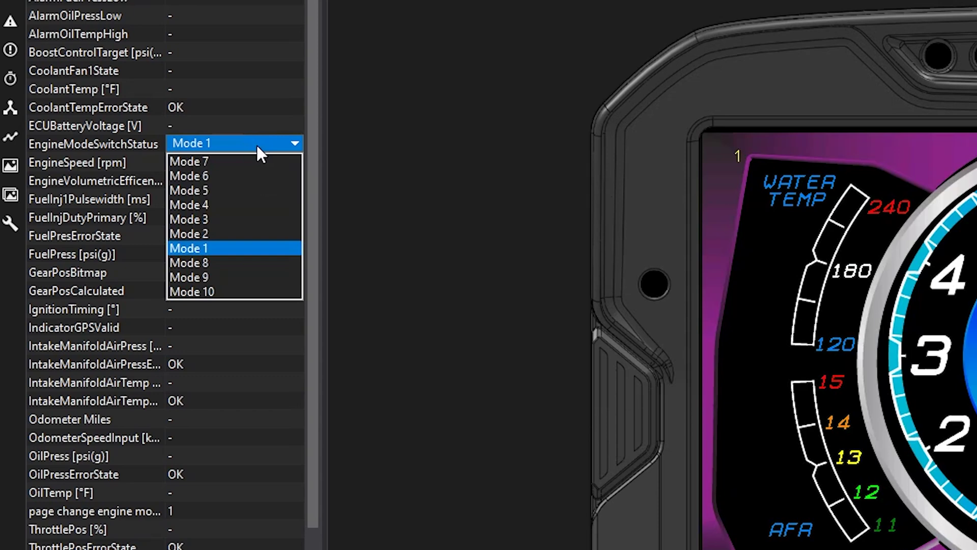
Choose Mode 4 as the simulated EngineModeSwitchStatus value.
left_click(244, 204)
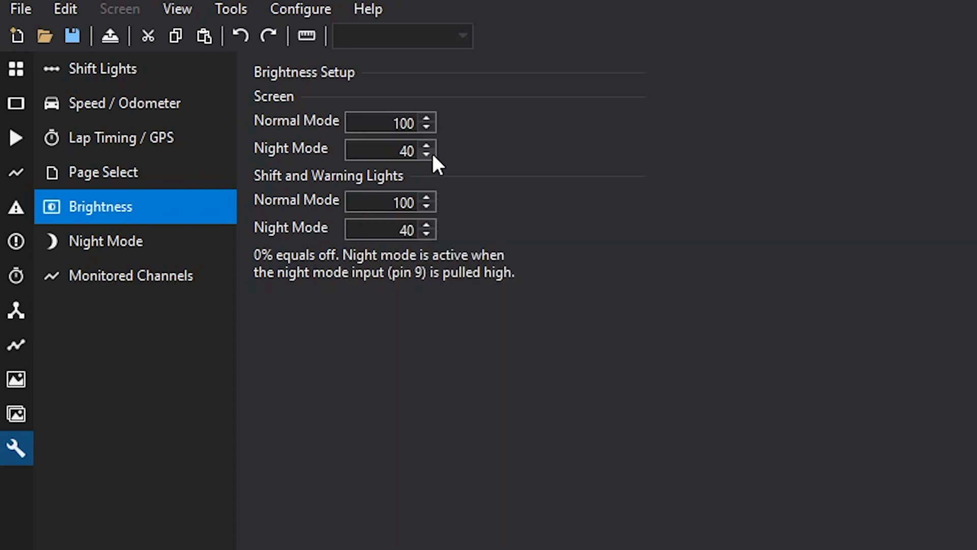
Set screen and shift/warning light night brightness to 10, then show Night Mode settings.
double_click(411, 150)
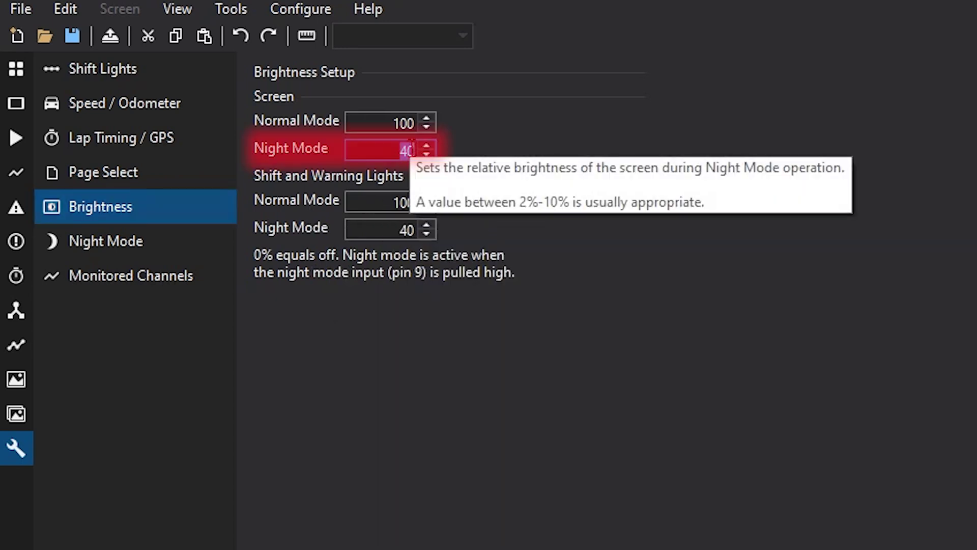
type("10")
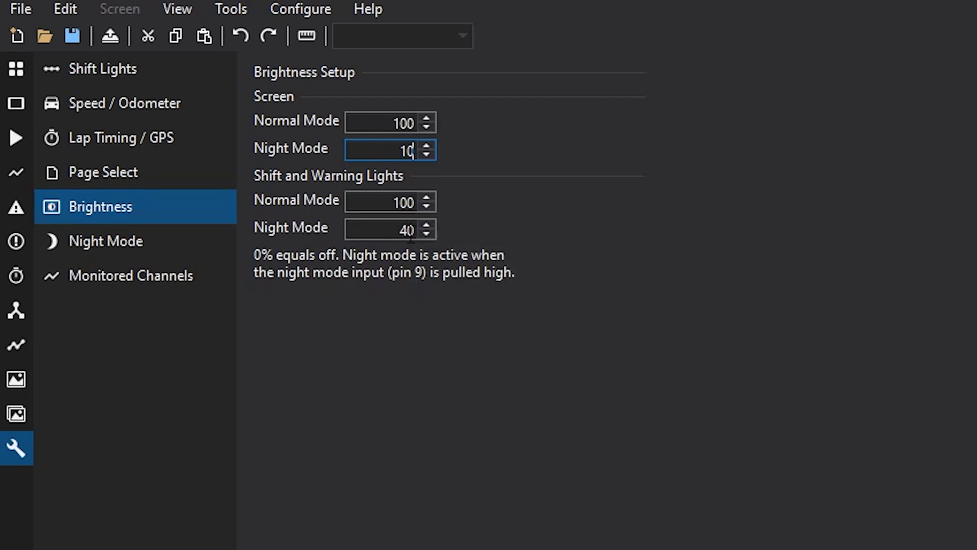
double_click(411, 230)
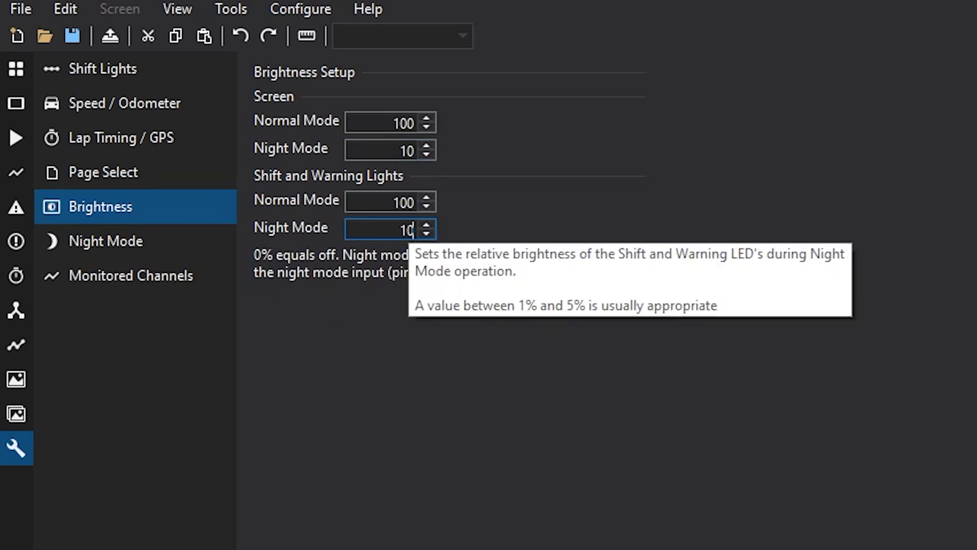
type("10")
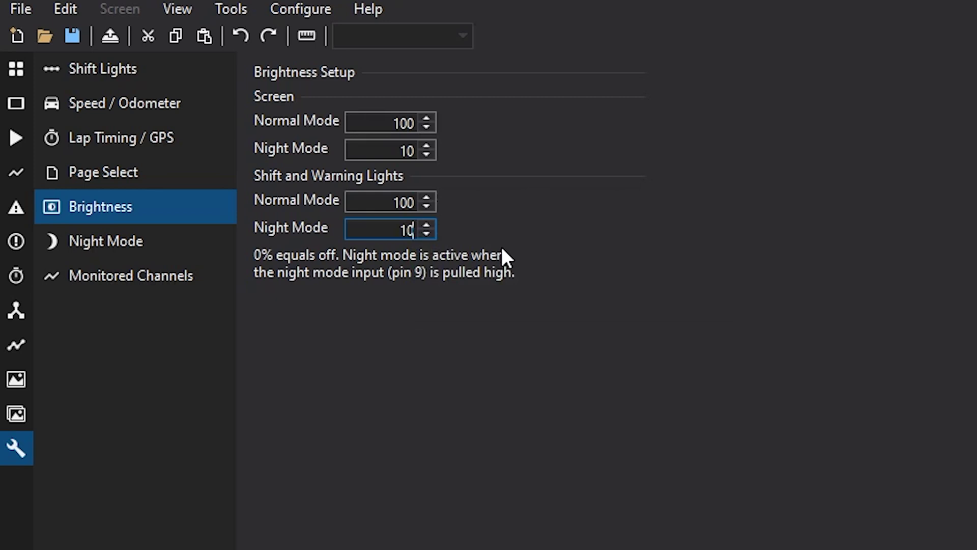
left_click(109, 241)
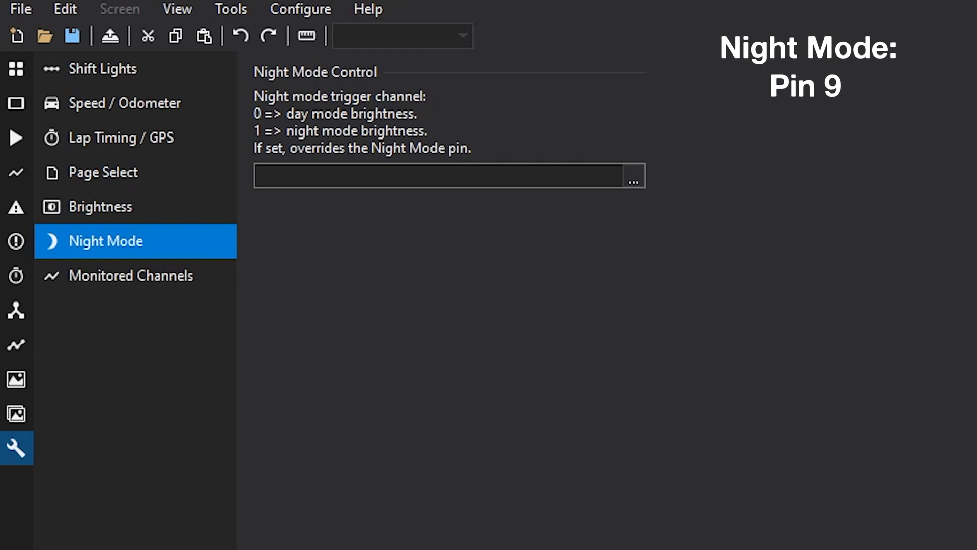
Set the night mode trigger channel to Night Mode Input Status.
left_click(640, 181)
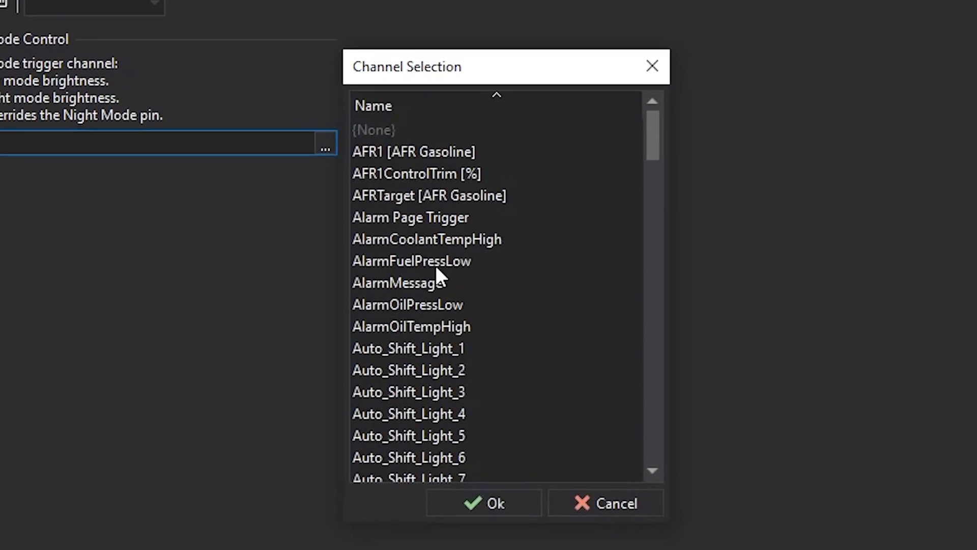
key("n")
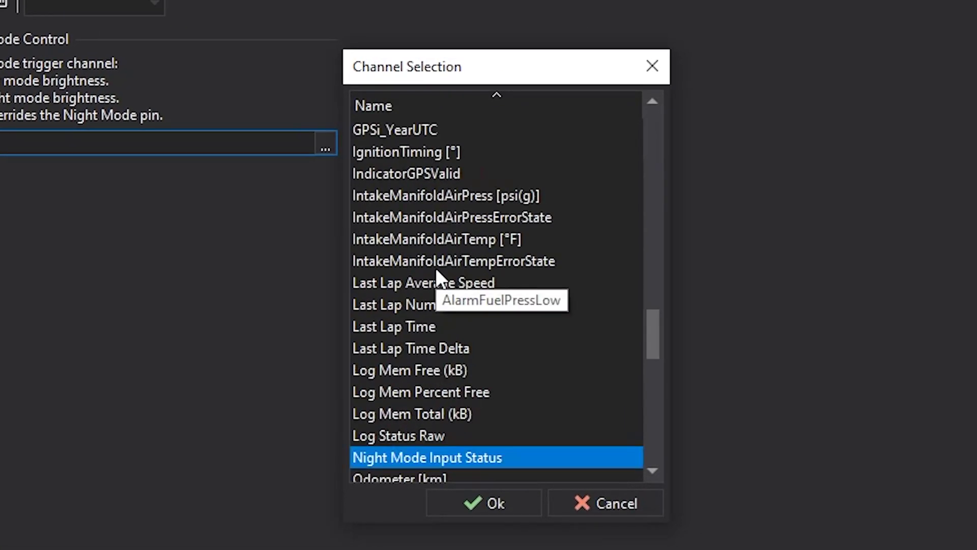
left_click(491, 502)
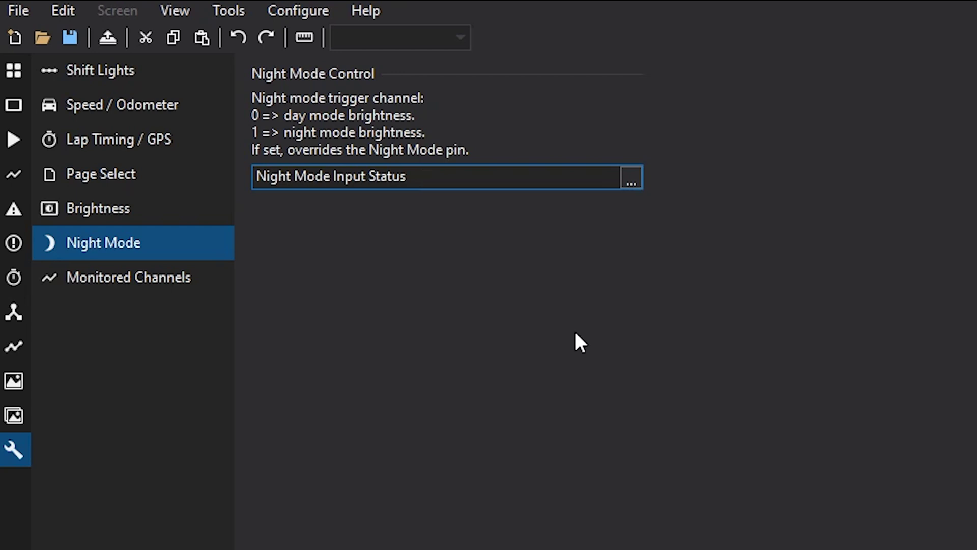
Reopen Channel Selection and browse alternatives such as Spare 1 Status, Spare 2 Status, Auto_Shift_Light_7.
left_click(631, 178)
scroll(552, 359, "down", 3)
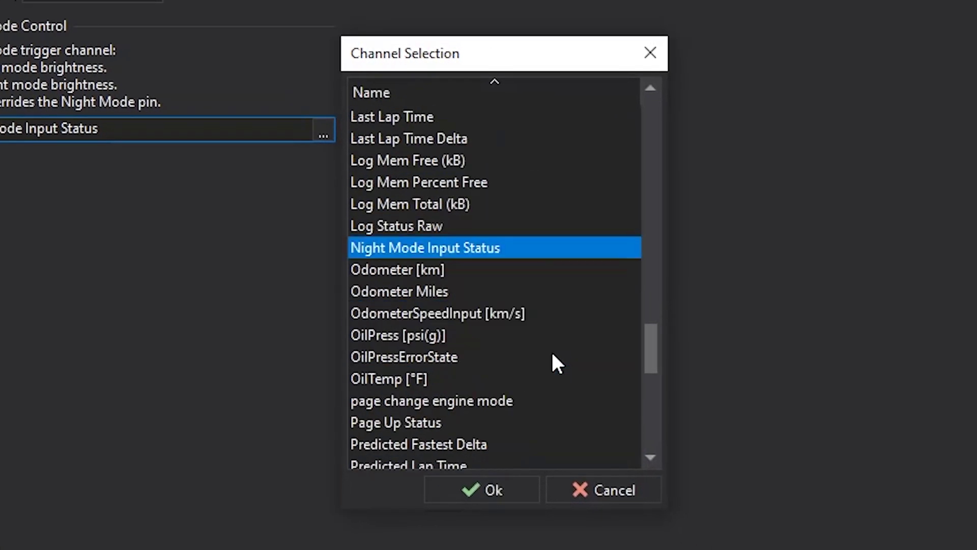
scroll(552, 354, "down", 6)
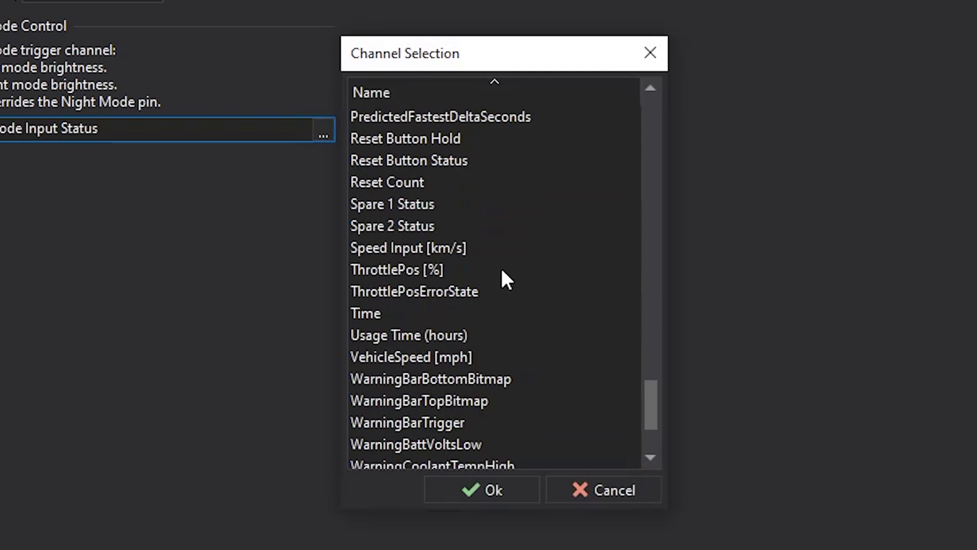
left_click(433, 206)
left_click(408, 228)
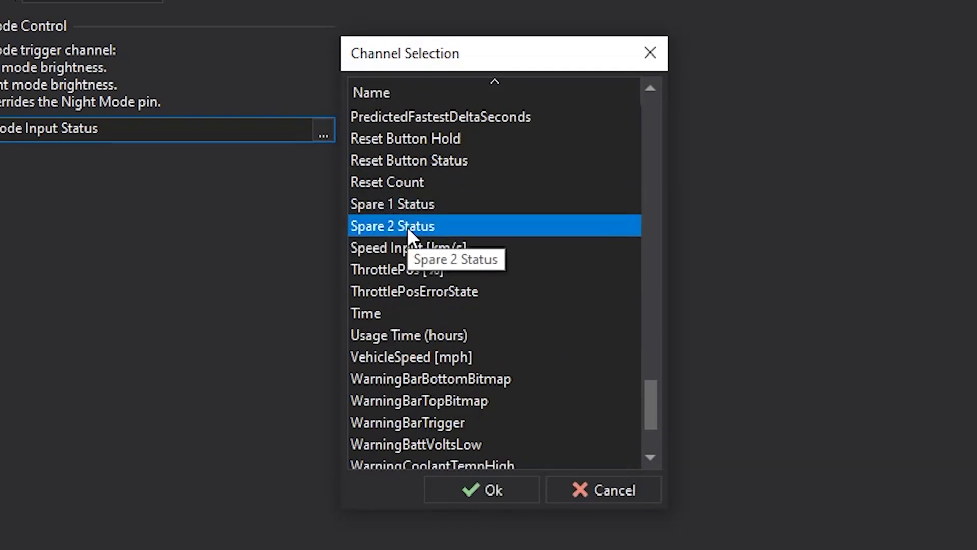
scroll(453, 313, "up", 10)
left_click(429, 244)
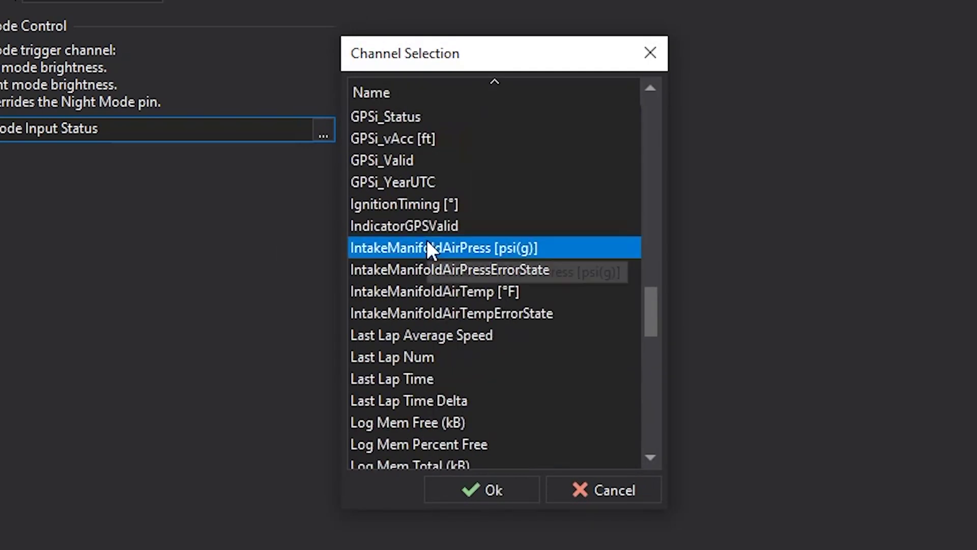
key("Down")
key("Down")
key("Down")
key("Down")
key("Down")
key("Up")
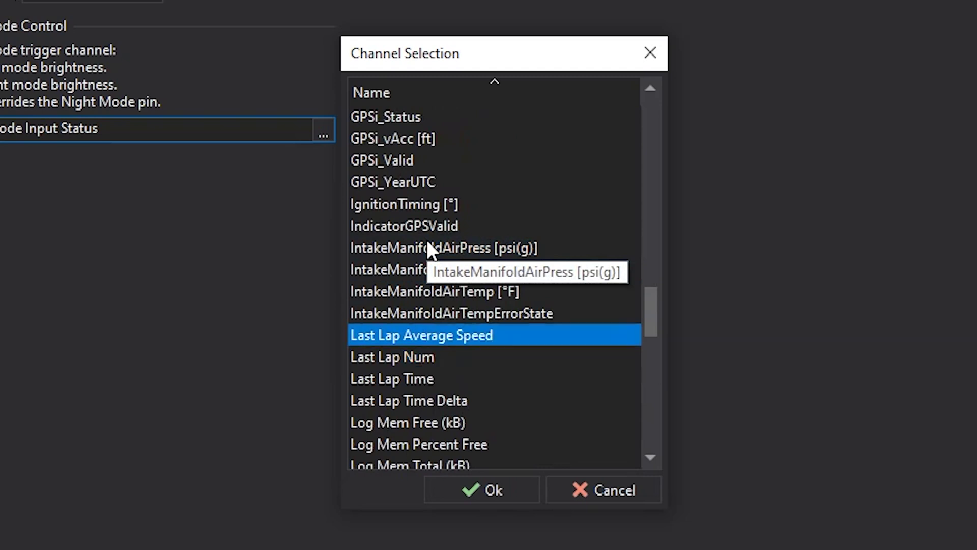
key("Up")
key("Up")
key("Up")
key("Up")
key("Up")
key("Up")
key("Up")
key("Up")
key("Up")
key("Up")
key("Up")
key("Up")
key("Up")
key("Up")
key("Up")
key("Up")
key("Up")
key("Up")
key("Up")
key("Up")
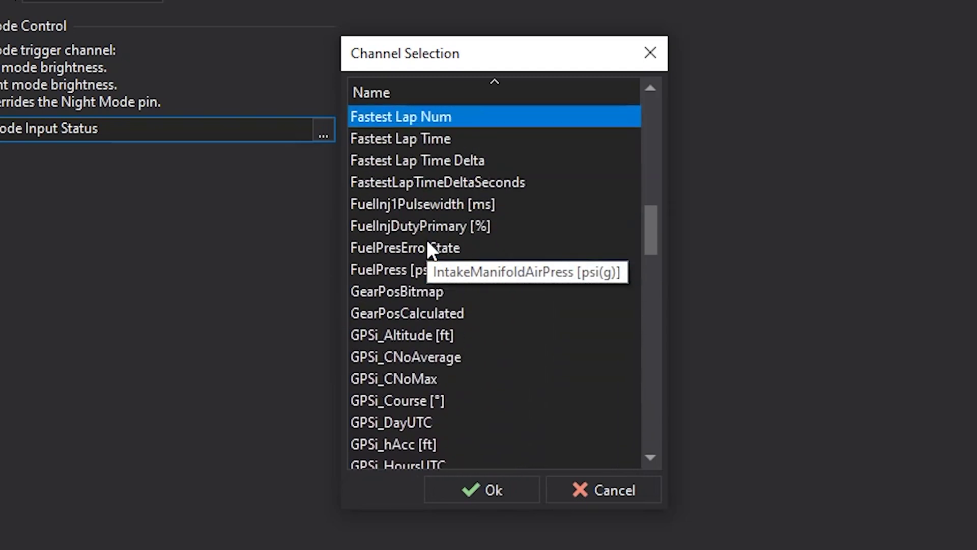
key("Up")
key("Up")
key("Up")
key("Up")
key("Up")
key("Up")
key("Up")
key("Up")
key("Up")
key("Up")
key("Up")
key("Up")
key("Up")
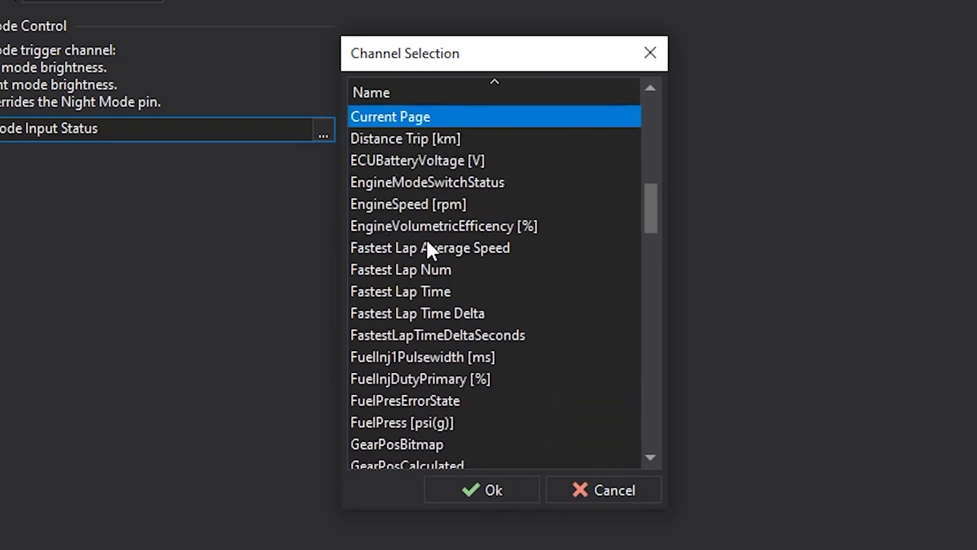
key("Up")
key("Up")
key("Up")
key("Up")
key("Up")
key("Up")
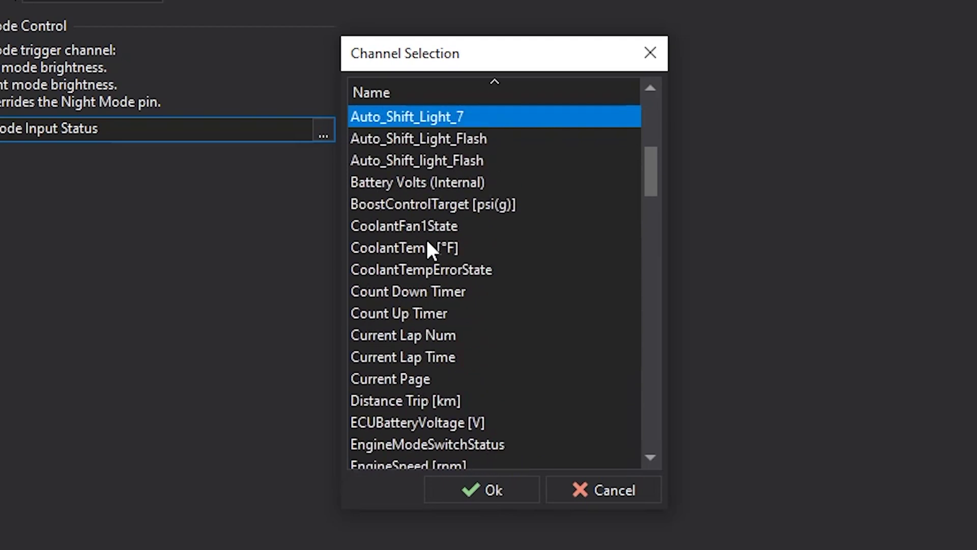